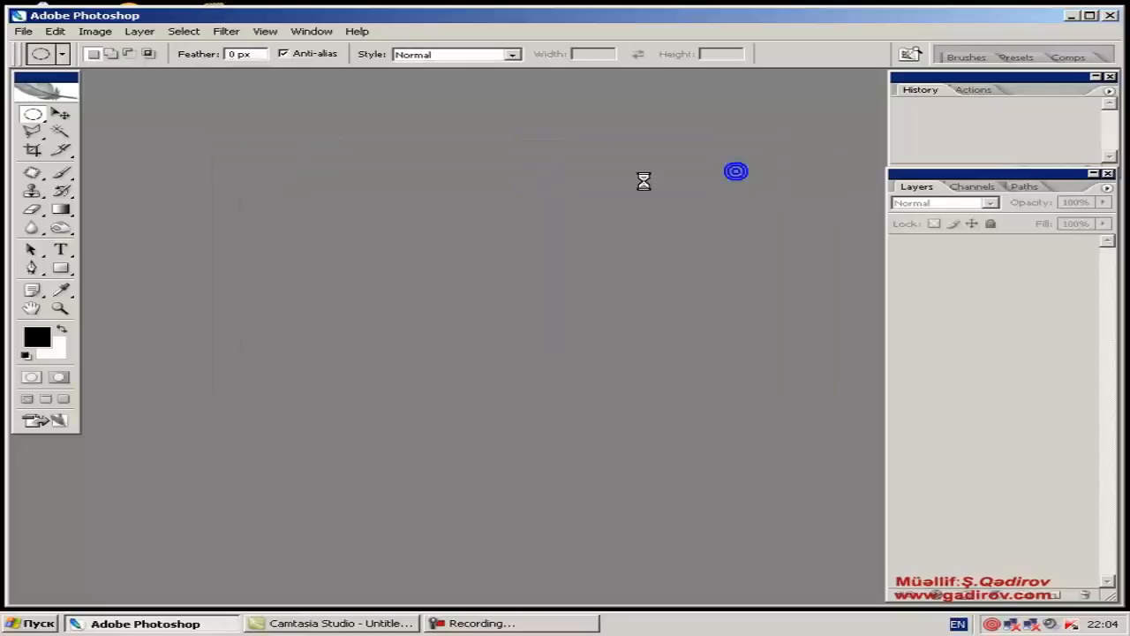
- Draw a large round selection near the middle of the blank Untitled-1 canvas with the Elliptical Marquee tool
drag(555, 88, 572, 84)
drag(36, 117, 128, 131)
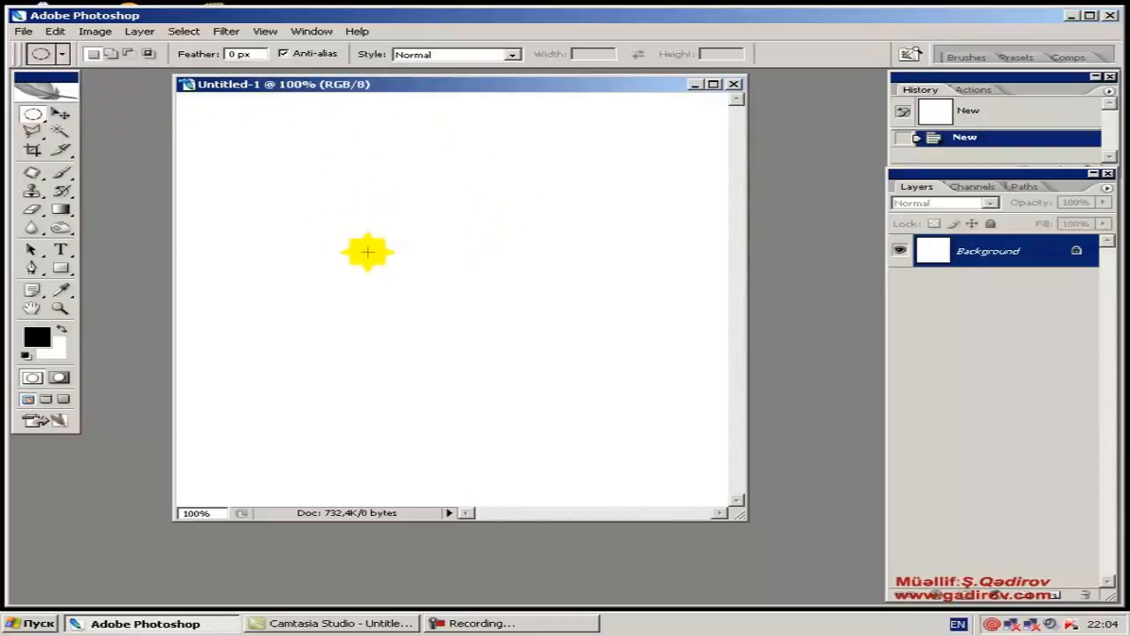
drag(343, 218, 594, 455)
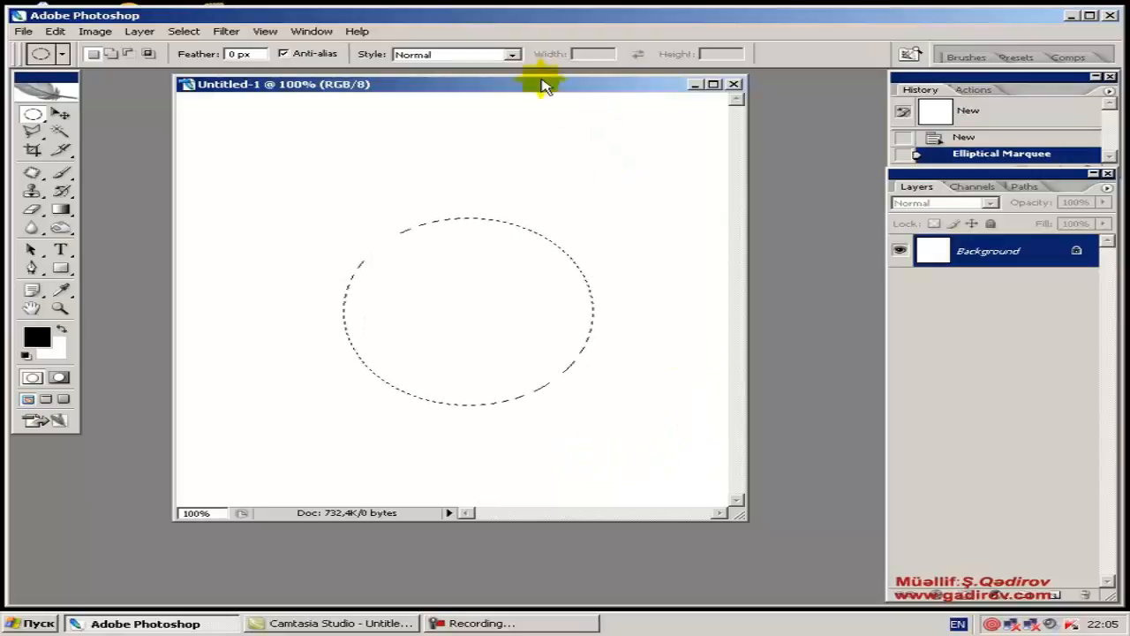
drag(546, 88, 574, 96)
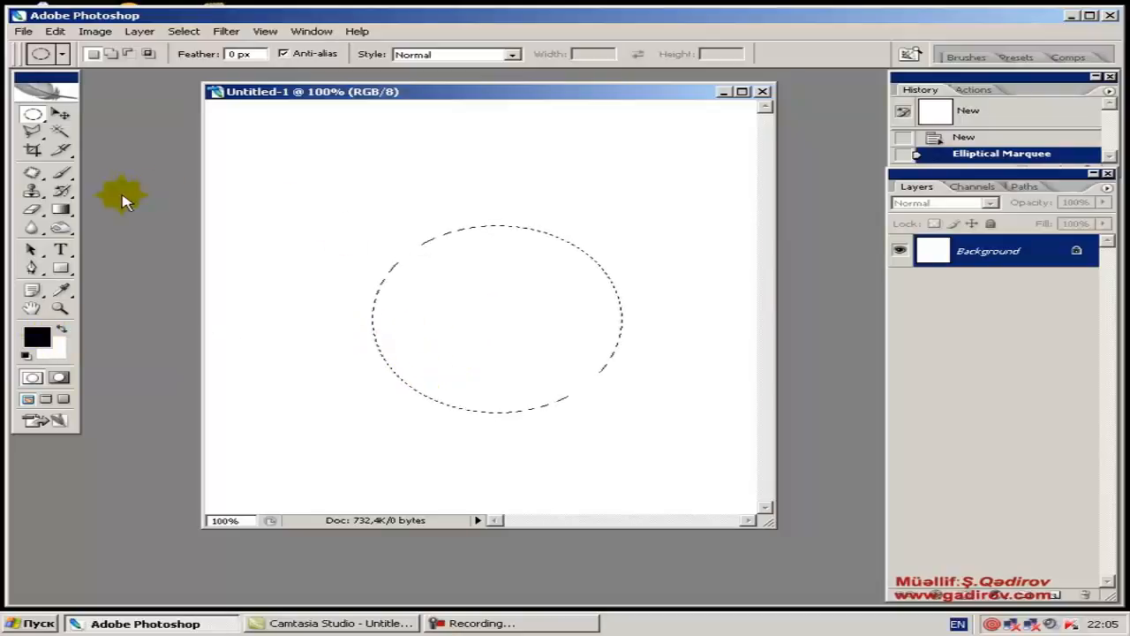
- Fill the round selection in Untitled-1 with the black foreground colour using the Paint Bucket tool
click(66, 176)
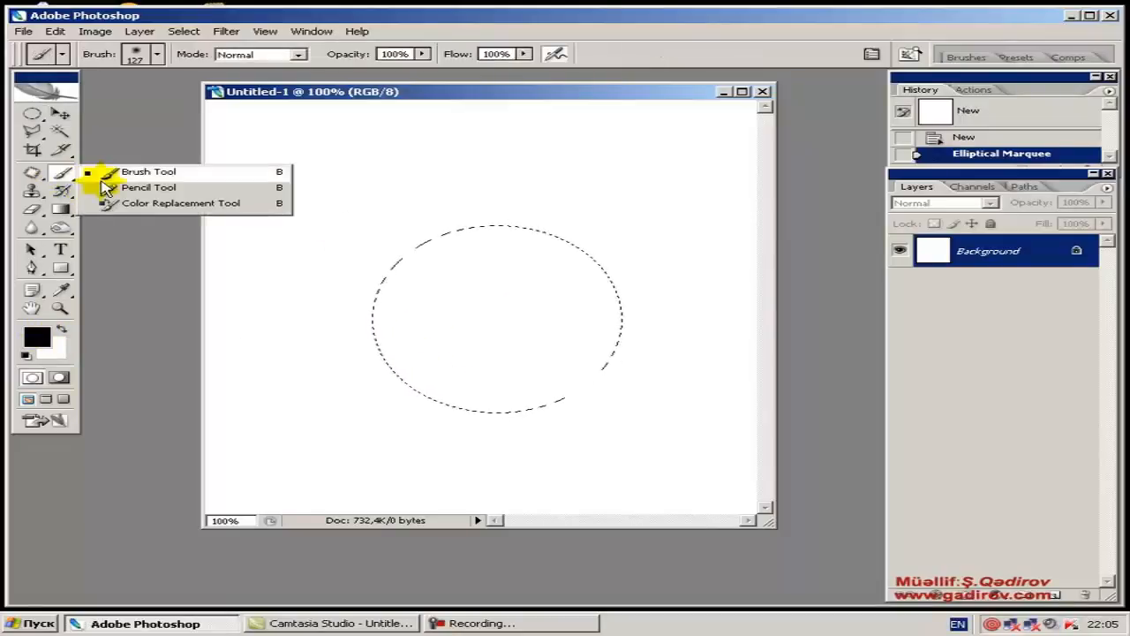
click(63, 197)
click(63, 197)
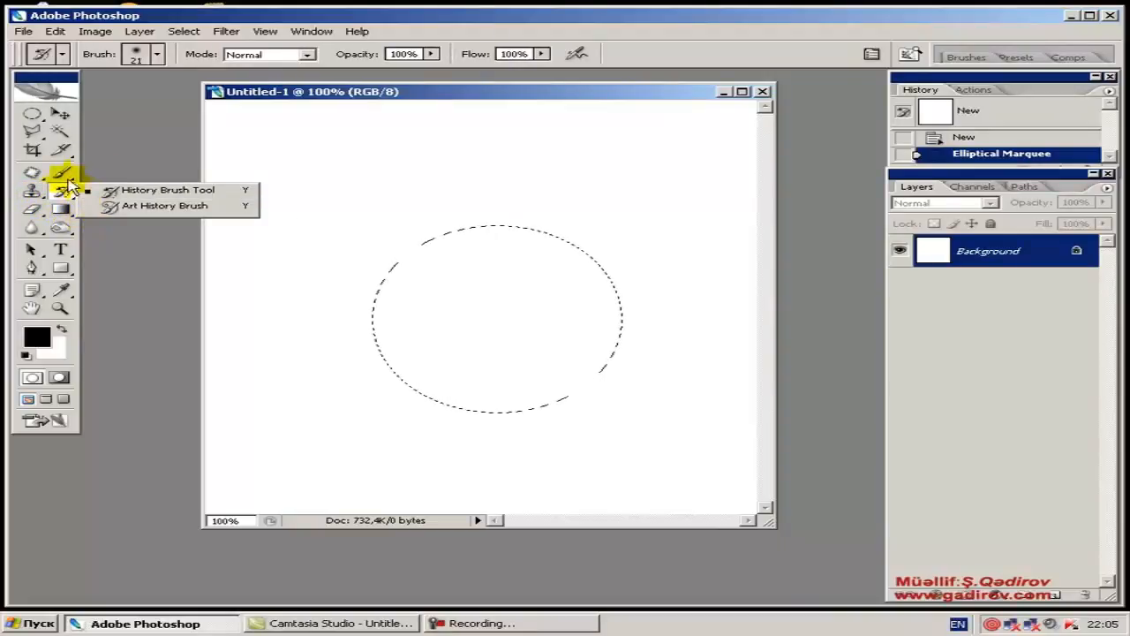
click(60, 212)
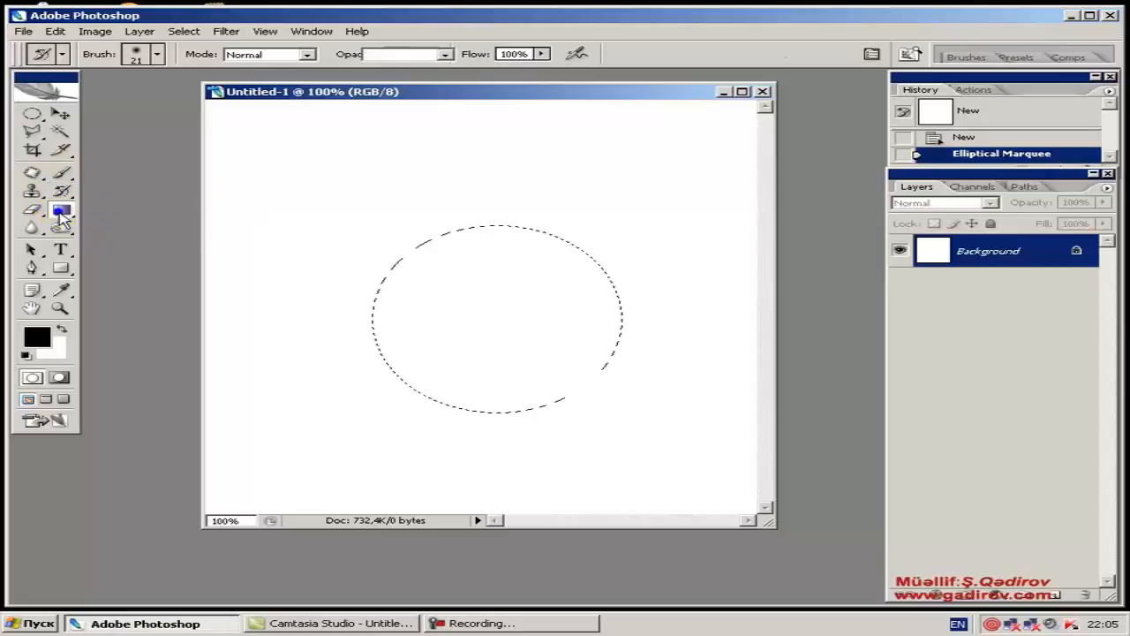
click(58, 212)
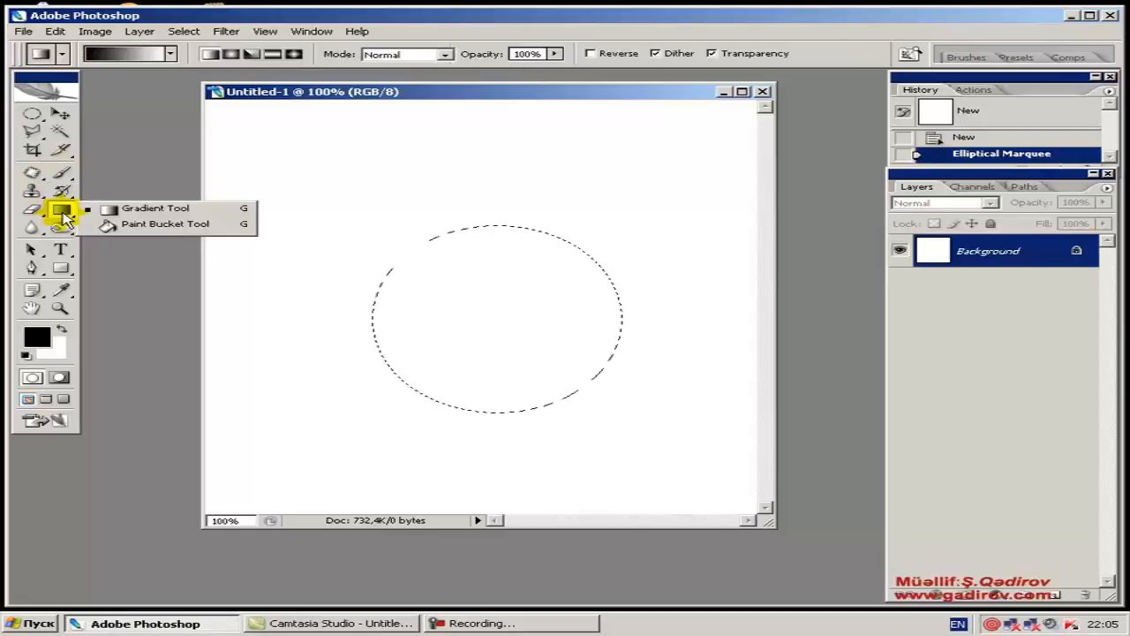
click(134, 228)
click(428, 275)
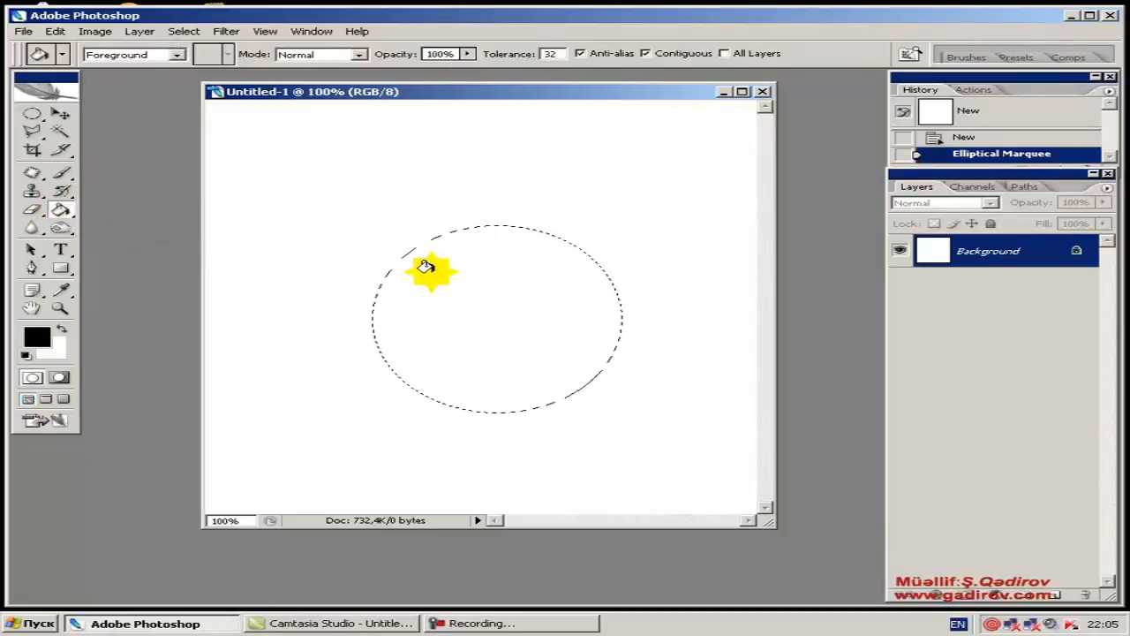
click(431, 270)
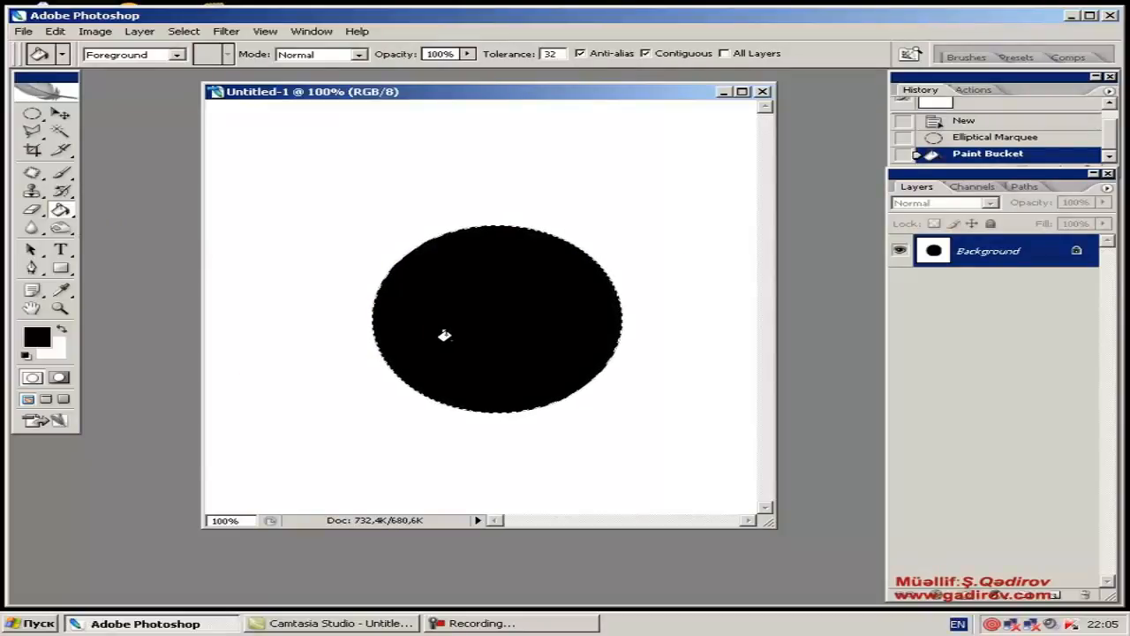
- Create a second white RGB document, 500 by 500 pixels at 72 pixels/inch
drag(480, 91, 423, 78)
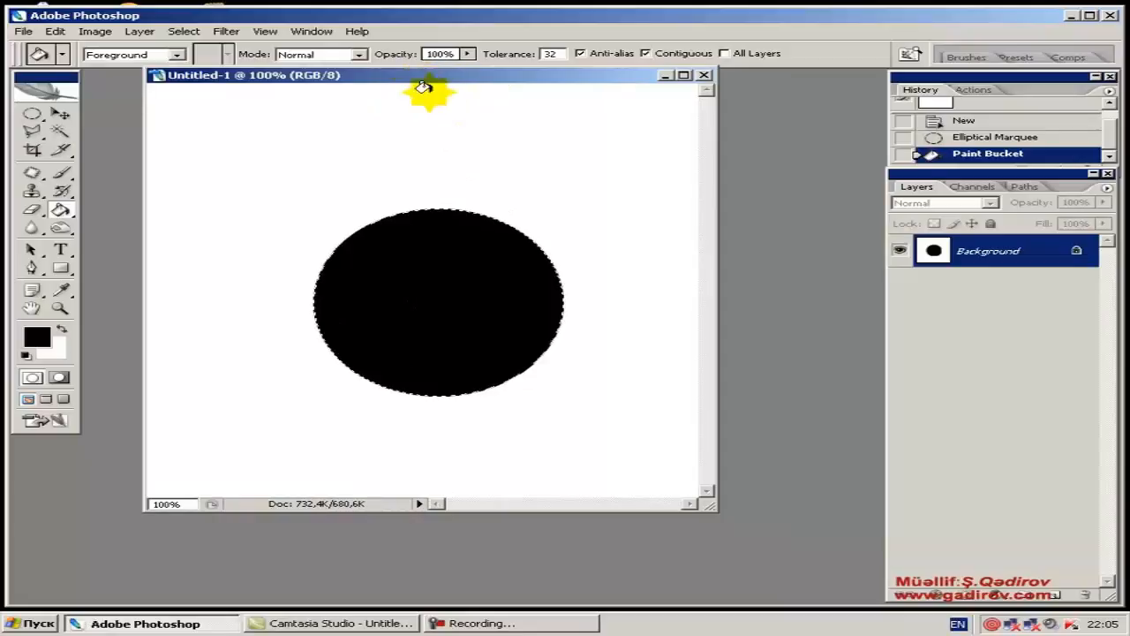
key(ctrl+n)
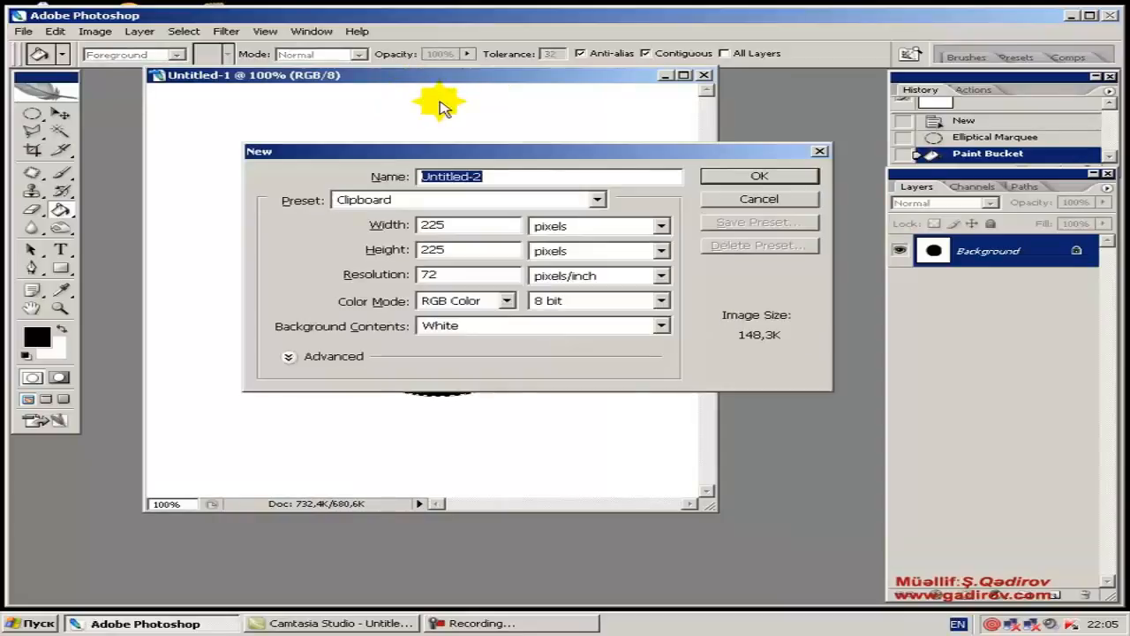
drag(502, 152, 768, 206)
drag(733, 282, 642, 280)
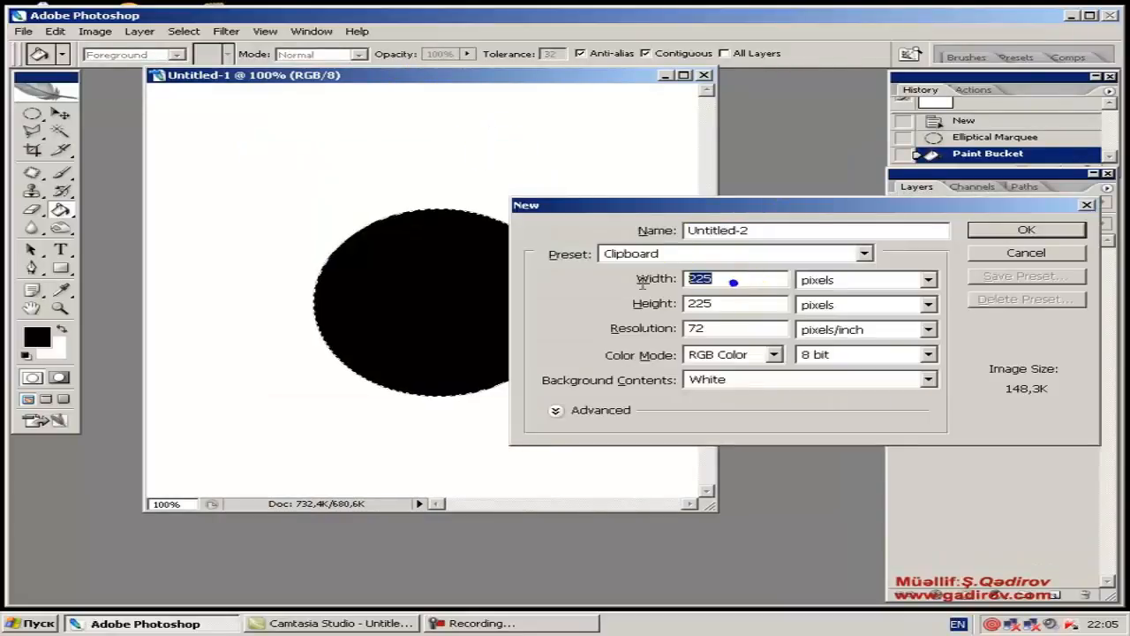
text(500)
key(Tab)
key(Tab)
text(500)
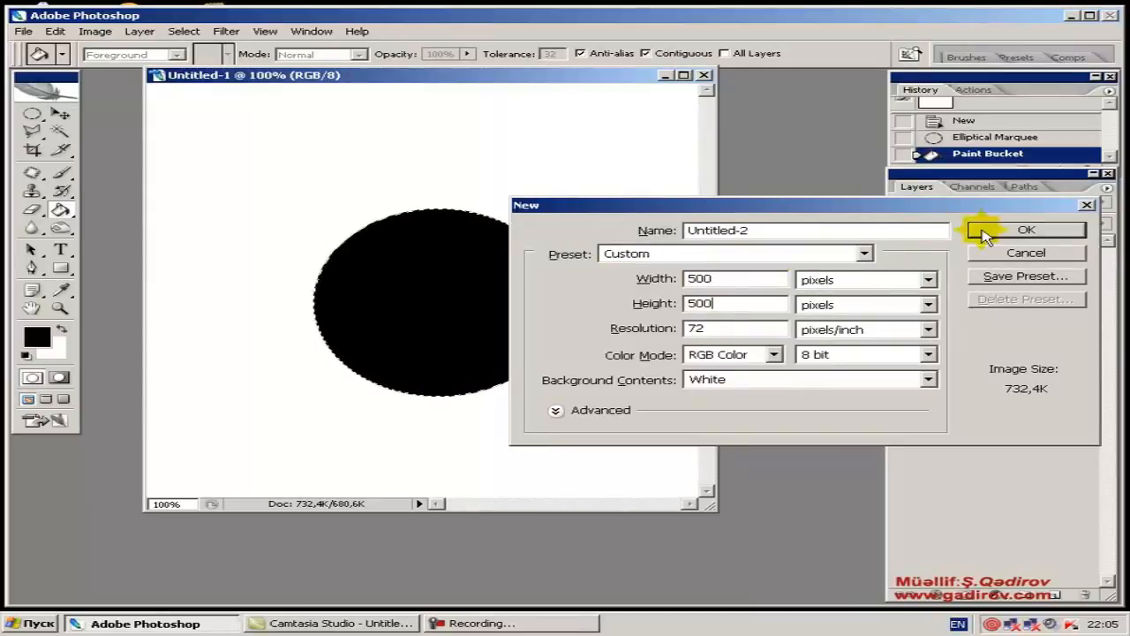
click(1024, 230)
- Place the Untitled-2 window beside Untitled-1 and fill its whole background with black
click(455, 91)
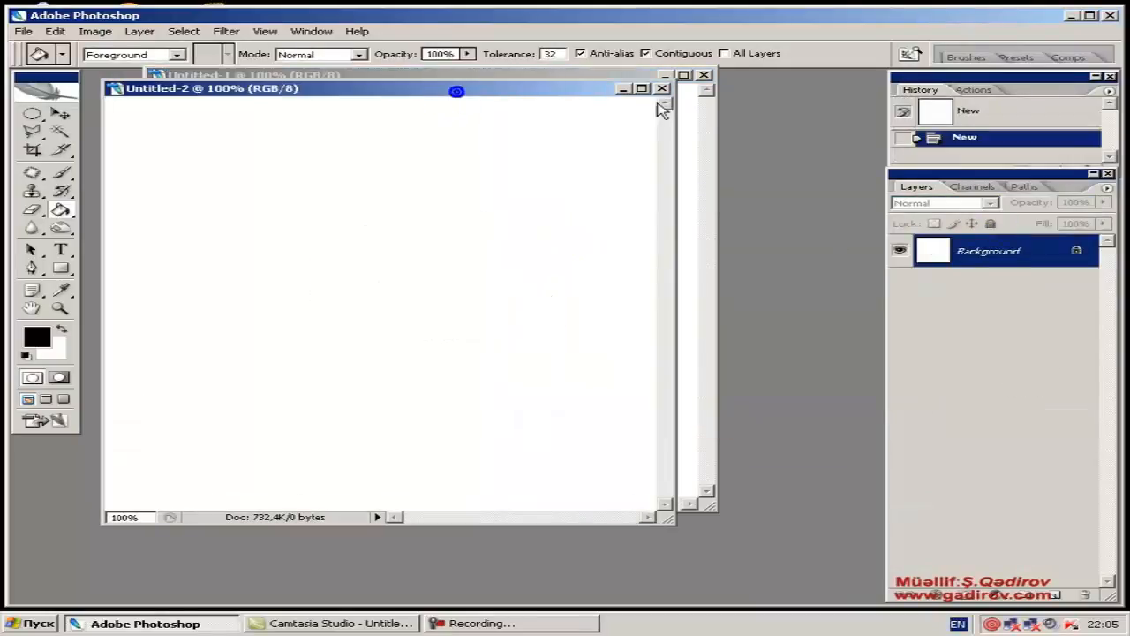
drag(662, 110, 687, 97)
mouse_move(565, 90)
mouse_down()
mouse_move(626, 99)
mouse_move(583, 83)
mouse_up()
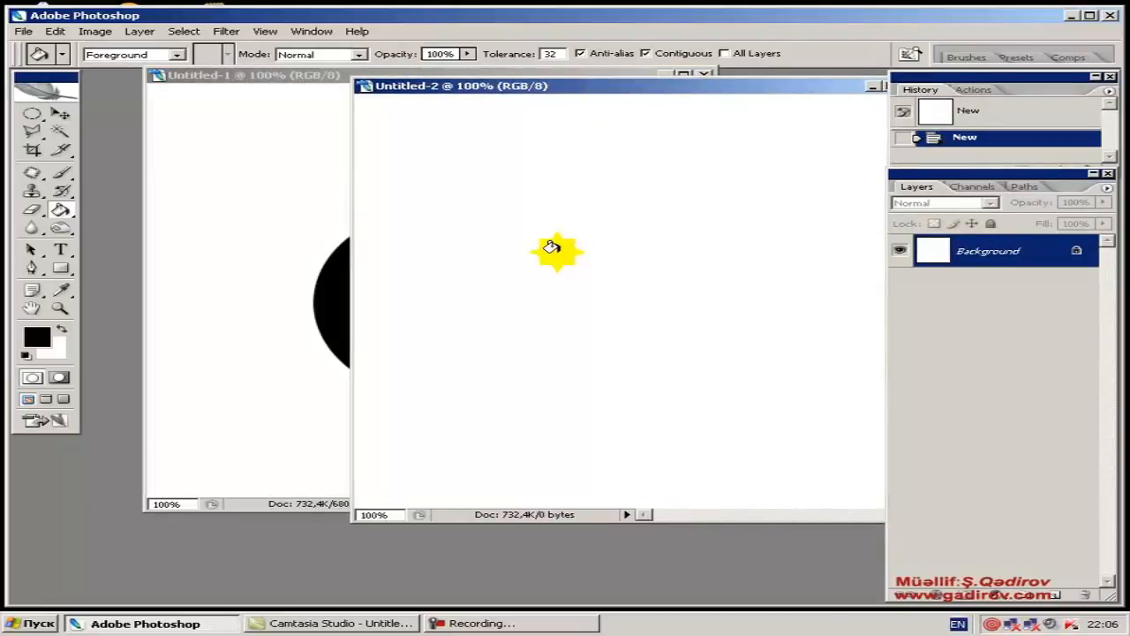
click(466, 217)
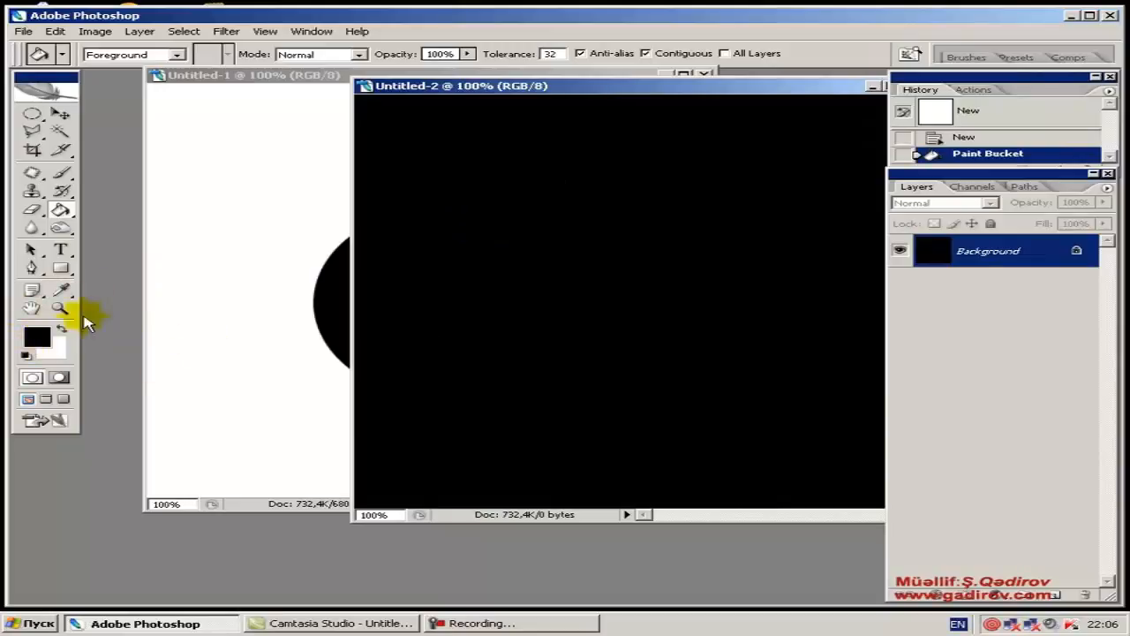
- Activate the Move tool and arrange the two windows so that Untitled-1 is in front, beside Untitled-2
click(60, 114)
drag(489, 88, 510, 89)
drag(362, 75, 206, 92)
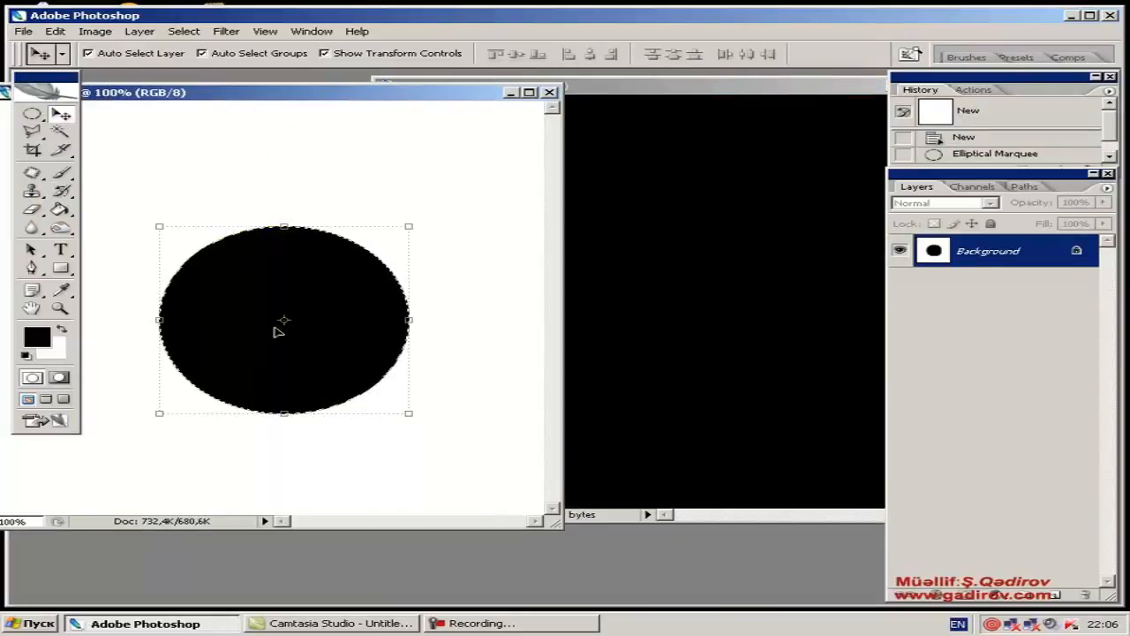
drag(360, 97, 349, 92)
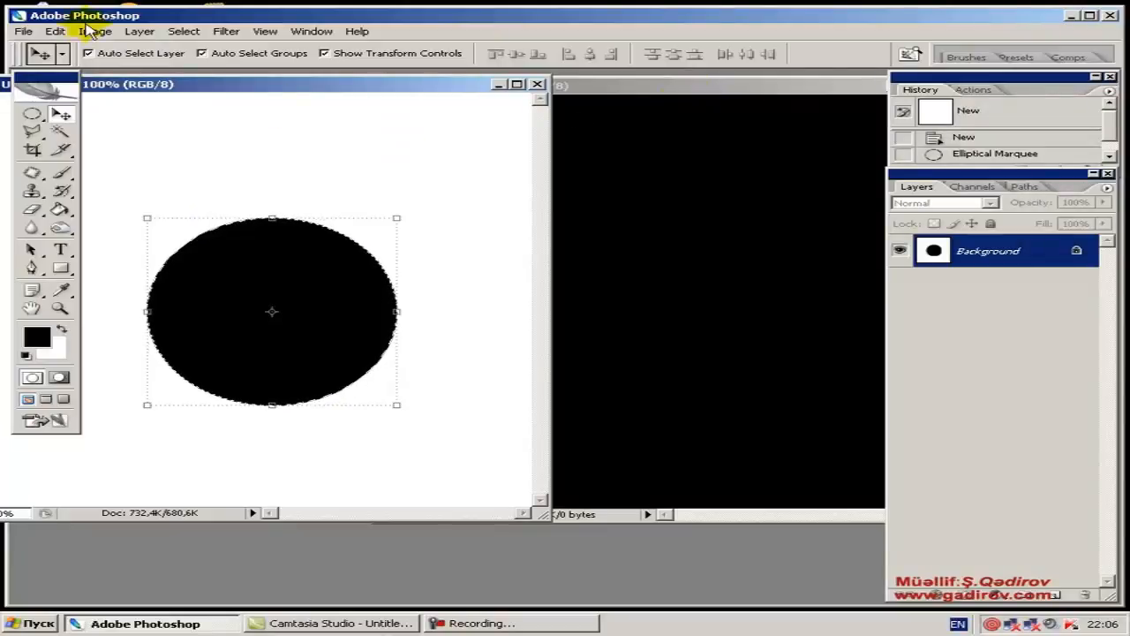
- Copy the selected black circle from Untitled-1 and paste it into Untitled-2
click(55, 31)
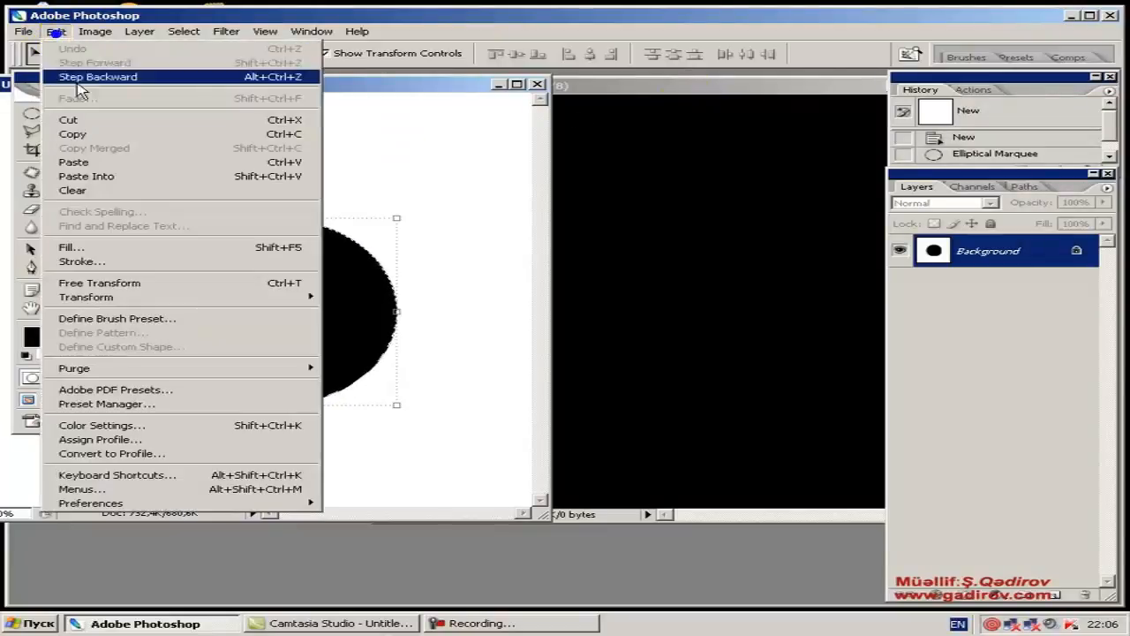
click(105, 134)
click(637, 88)
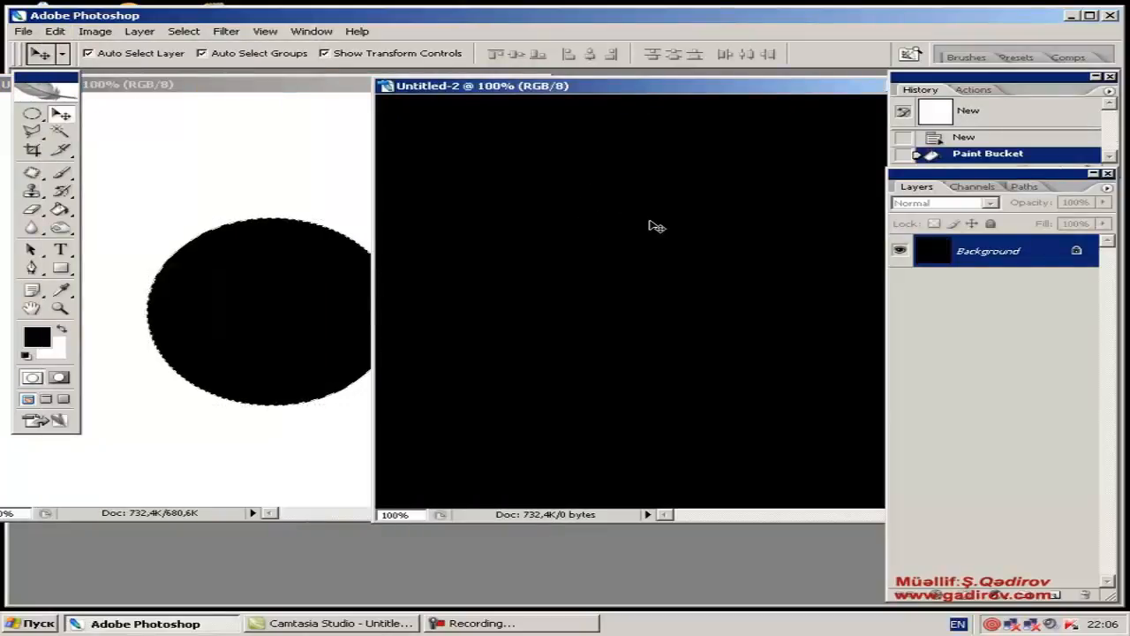
click(54, 30)
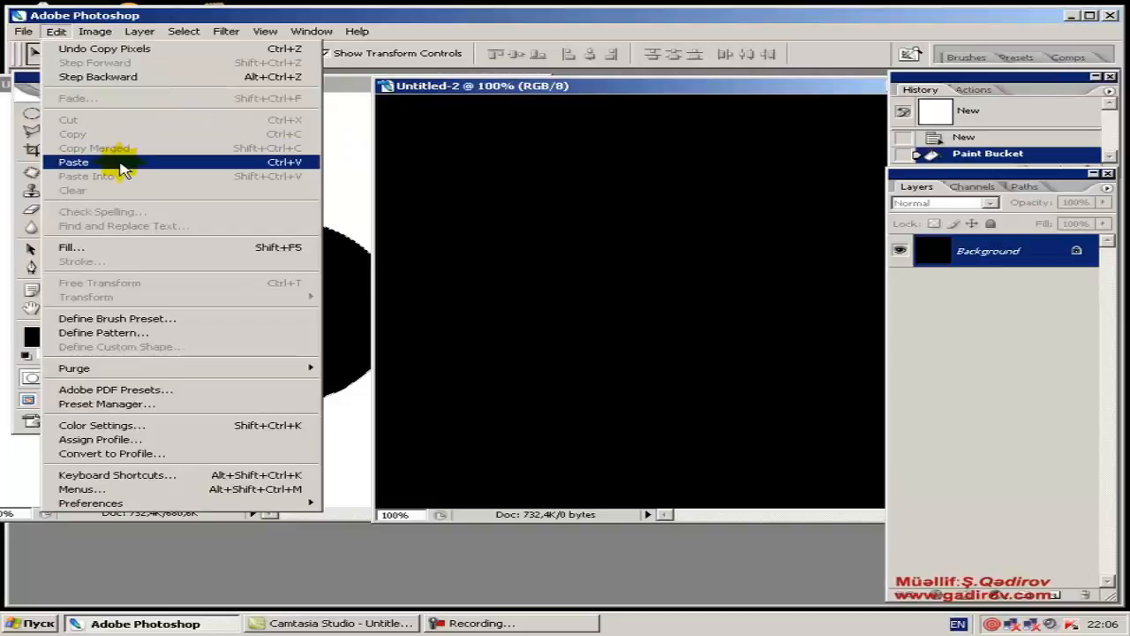
click(117, 161)
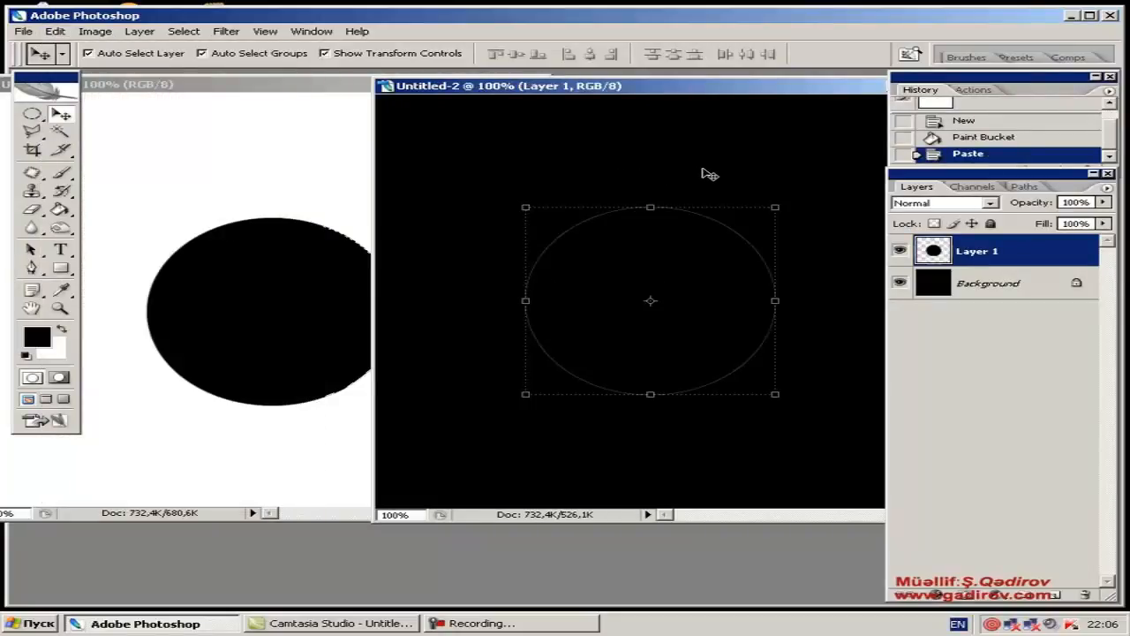
- Examine the outline of the pasted circle in Untitled-2 at 300% magnification
click(697, 225)
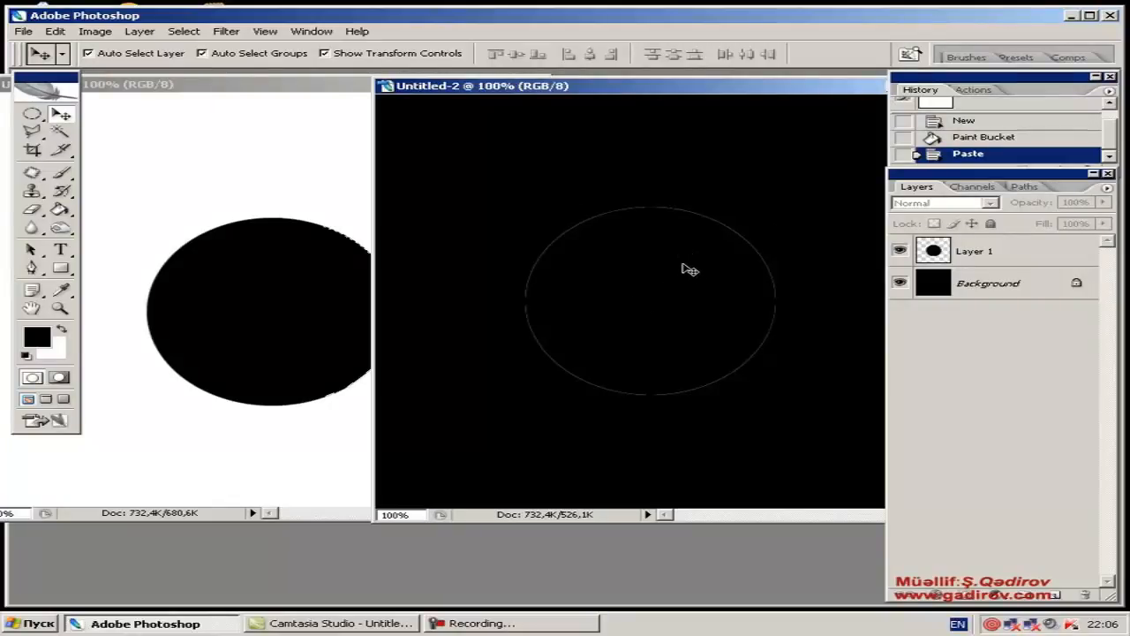
key(ctrl+plus)
key(ctrl+plus)
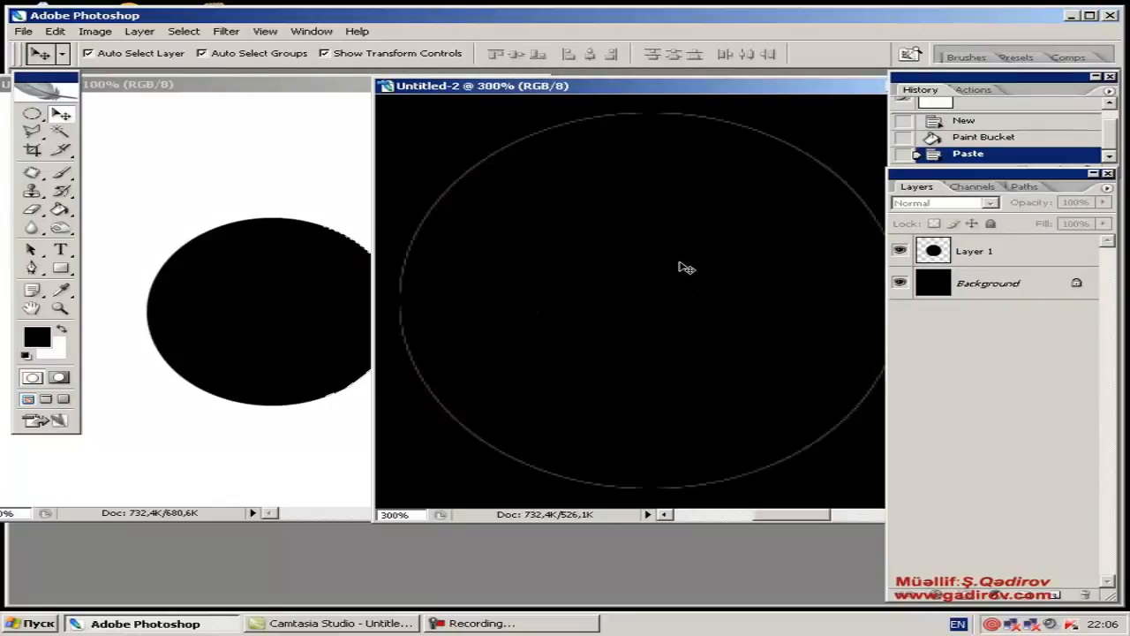
drag(449, 150, 784, 449)
drag(732, 370, 596, 172)
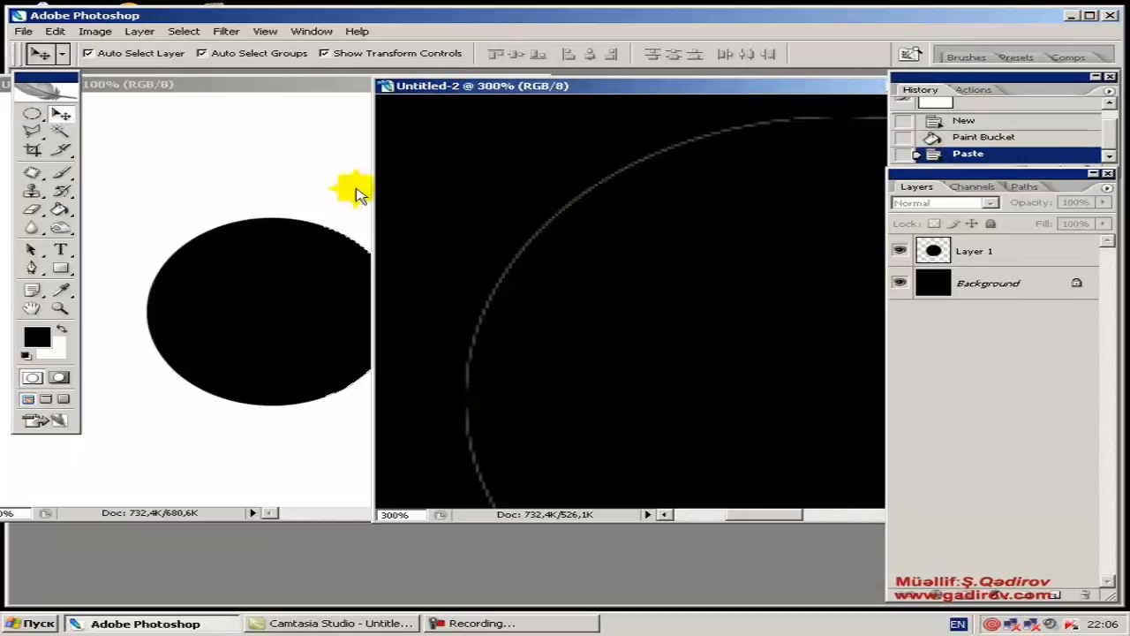
- Contract the round selection in Untitled-1 by 2 pixels and check its edge against the circle at 300% magnification
click(220, 85)
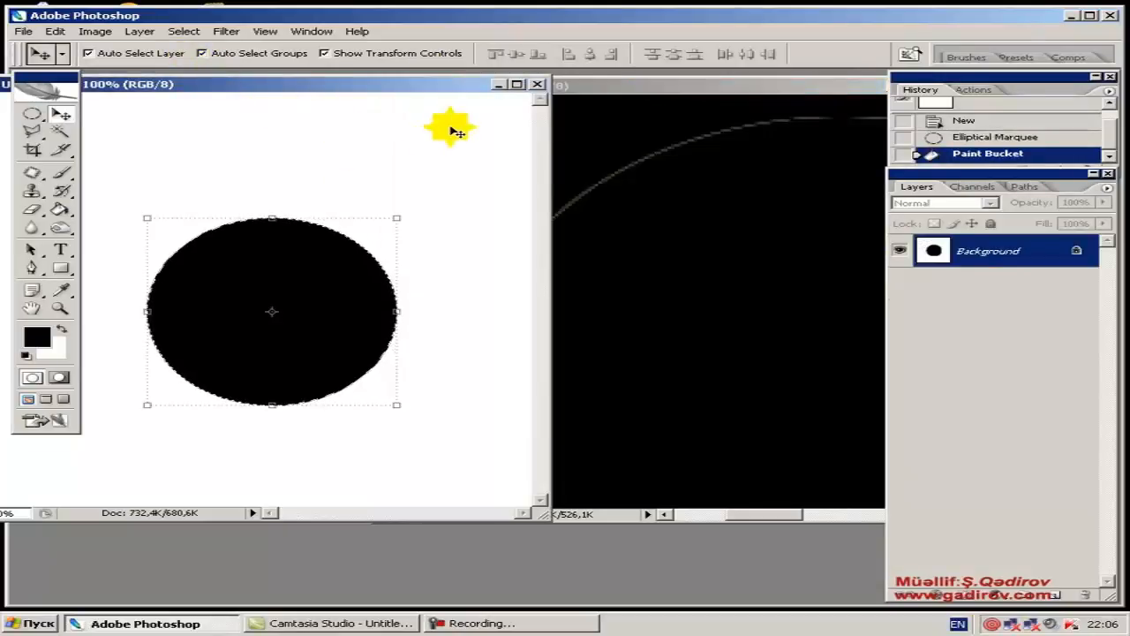
drag(361, 88, 424, 97)
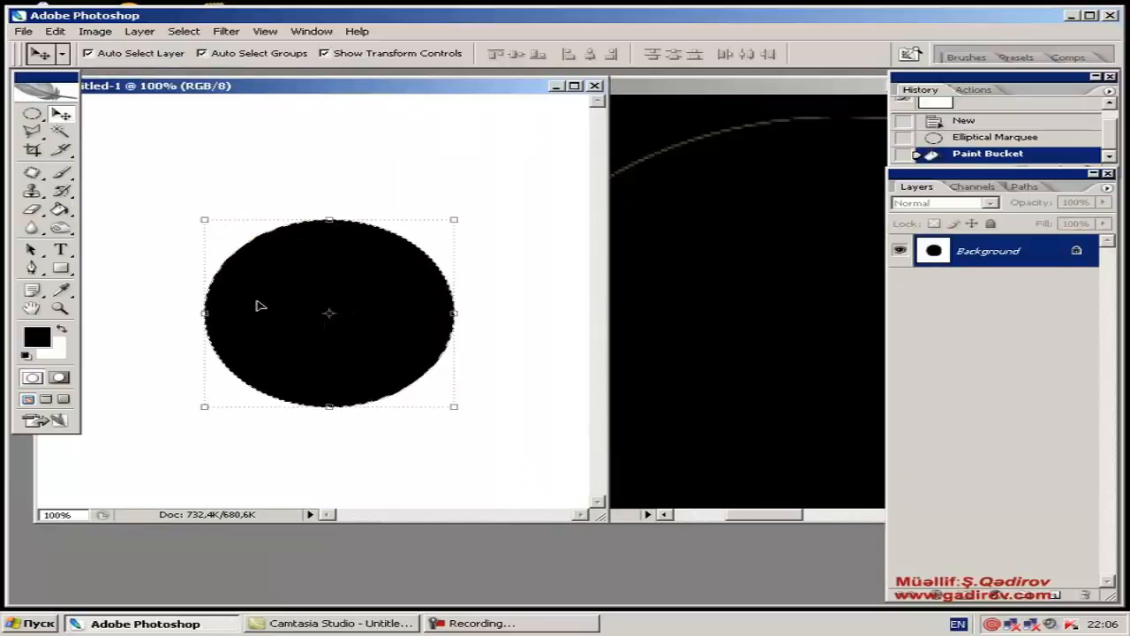
click(187, 32)
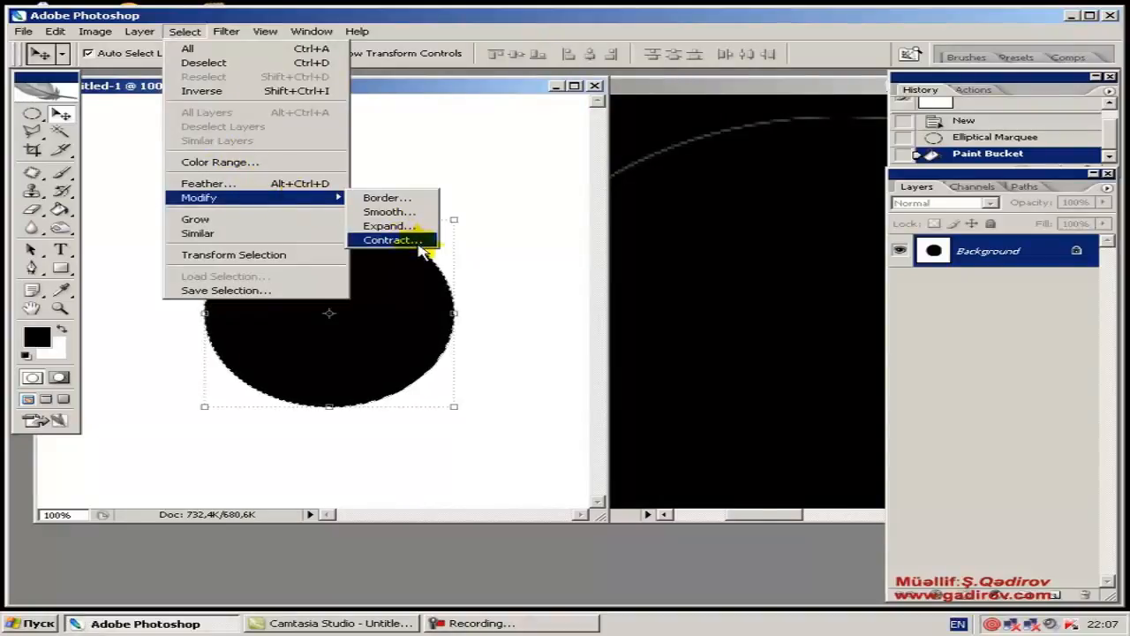
click(420, 246)
mouse_move(623, 207)
mouse_down()
mouse_move(654, 212)
mouse_move(628, 214)
mouse_up()
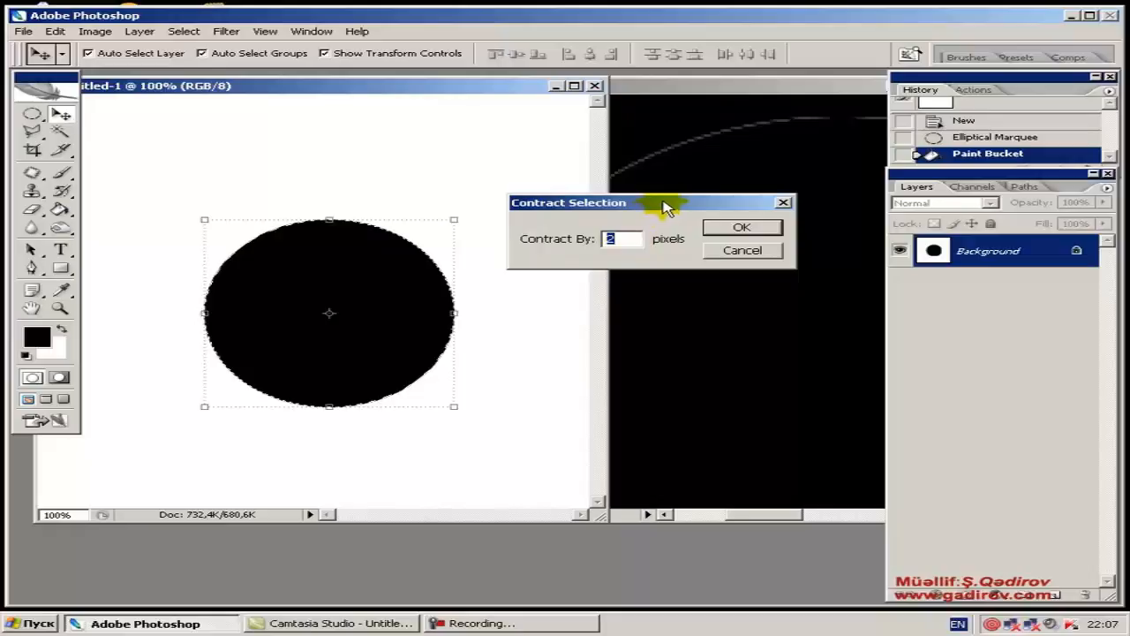
drag(651, 202, 673, 195)
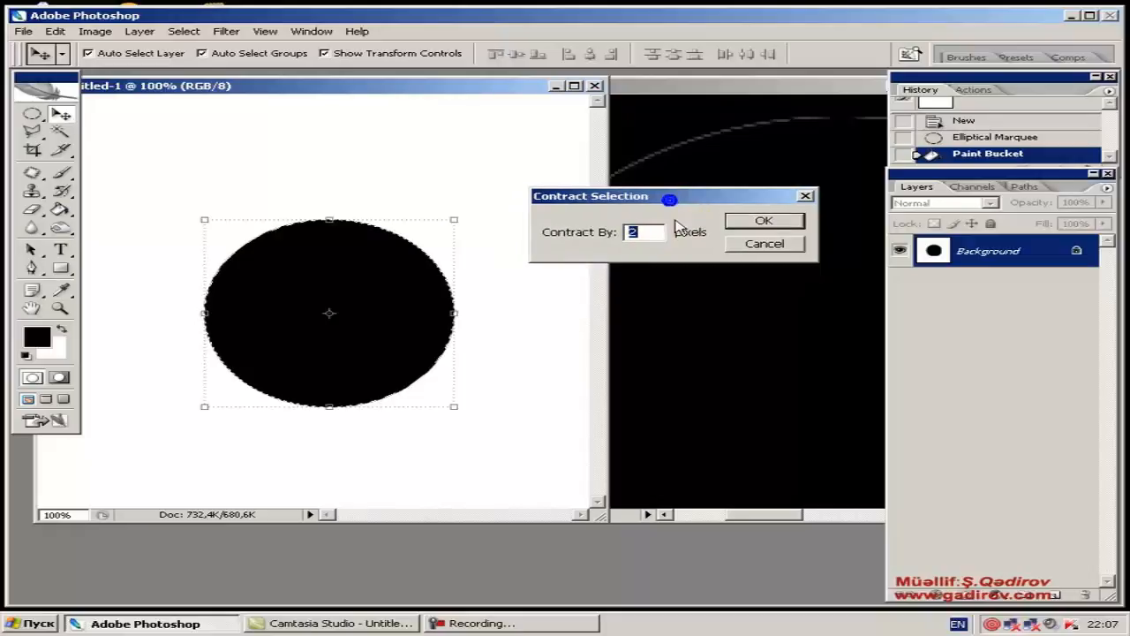
click(749, 226)
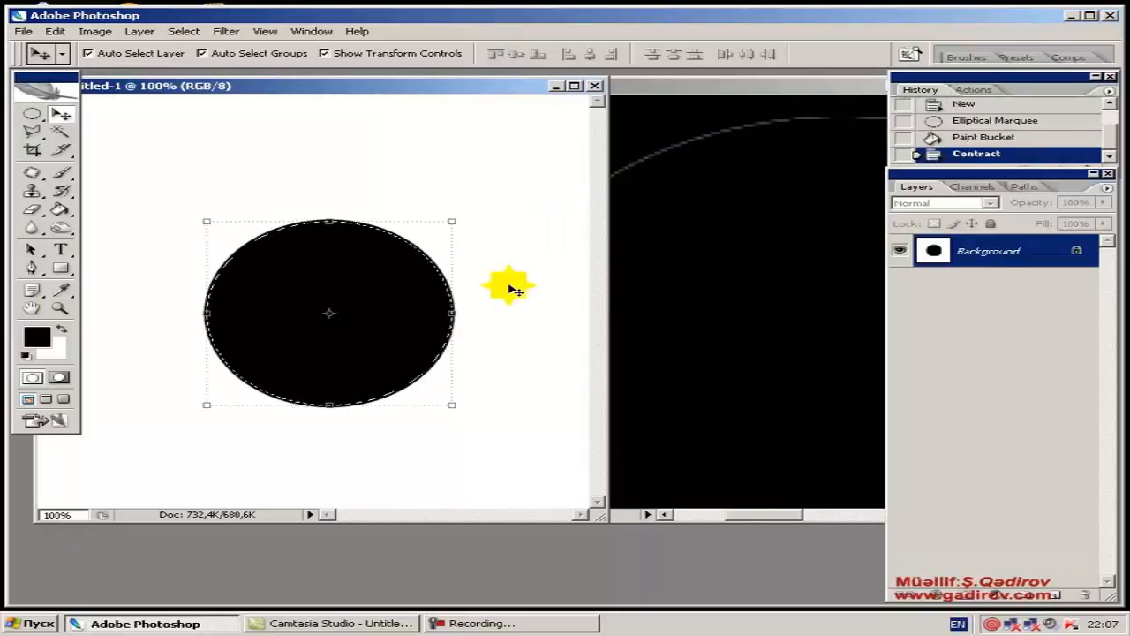
key(ctrl+plus)
key(ctrl+plus)
drag(448, 168, 188, 266)
drag(234, 226, 362, 235)
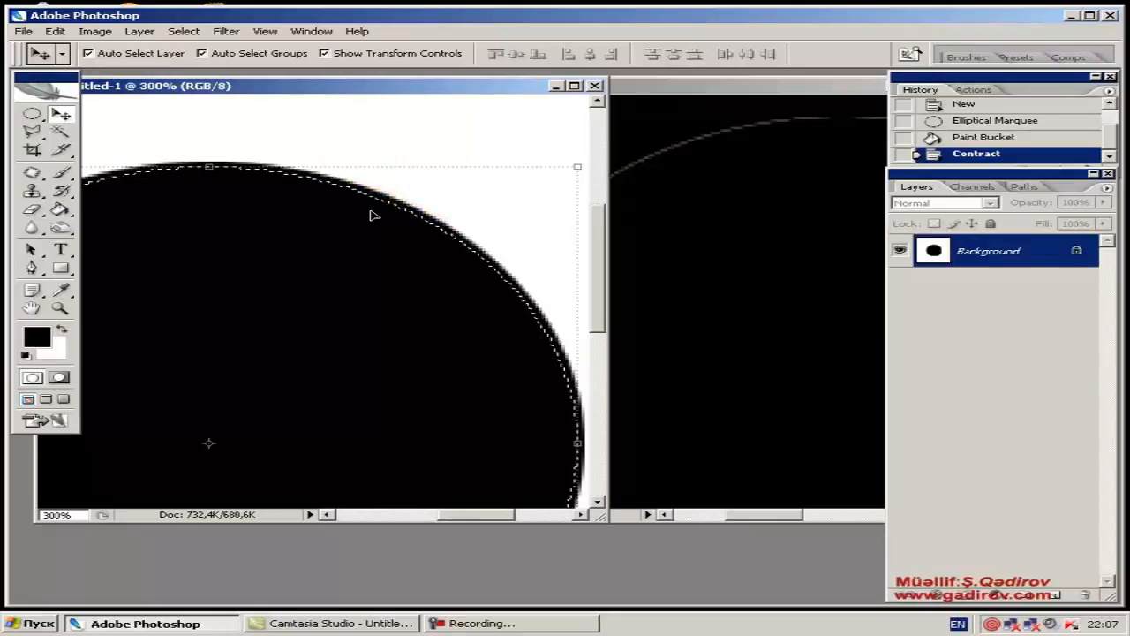
- Delete Layer 1 with the previously pasted circle from Untitled-2
click(664, 96)
key(ctrl+v)
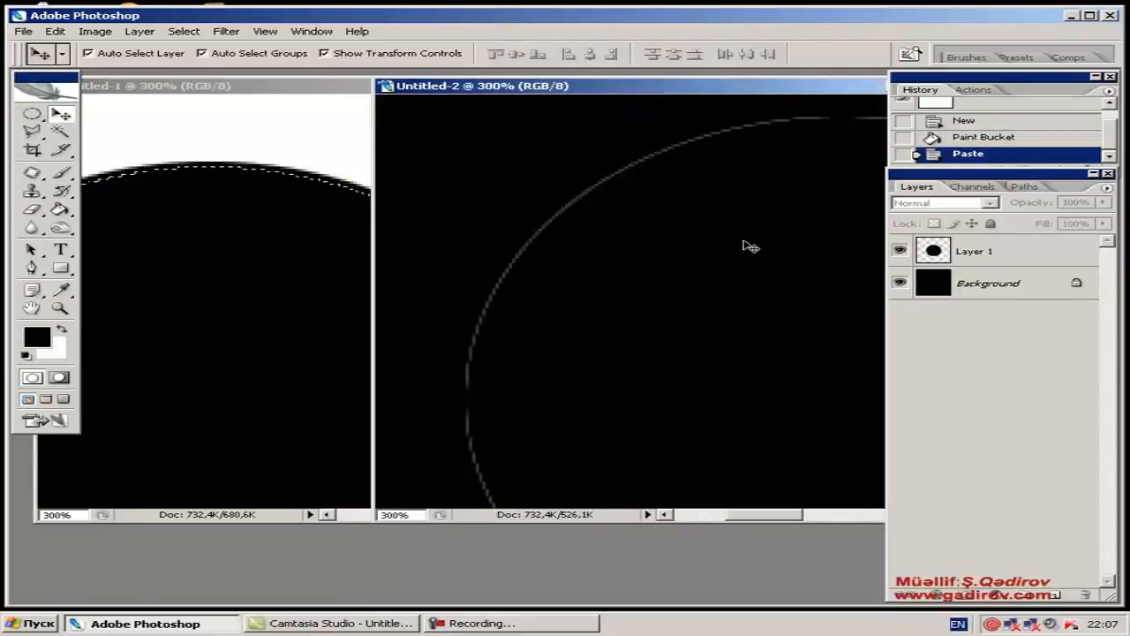
click(934, 252)
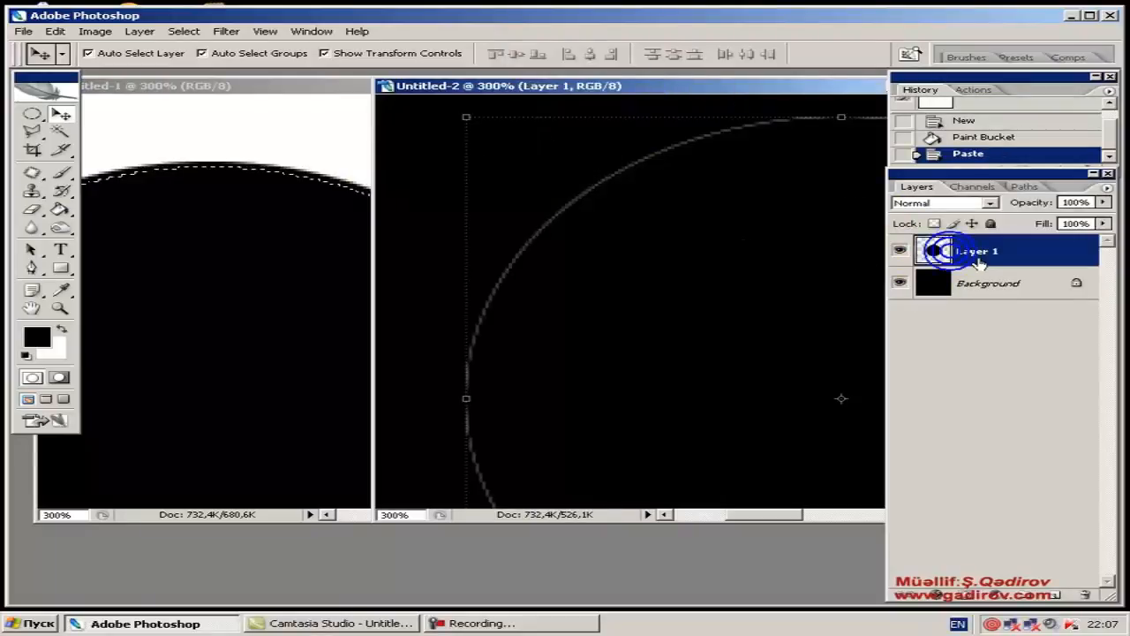
right_click(971, 256)
click(892, 313)
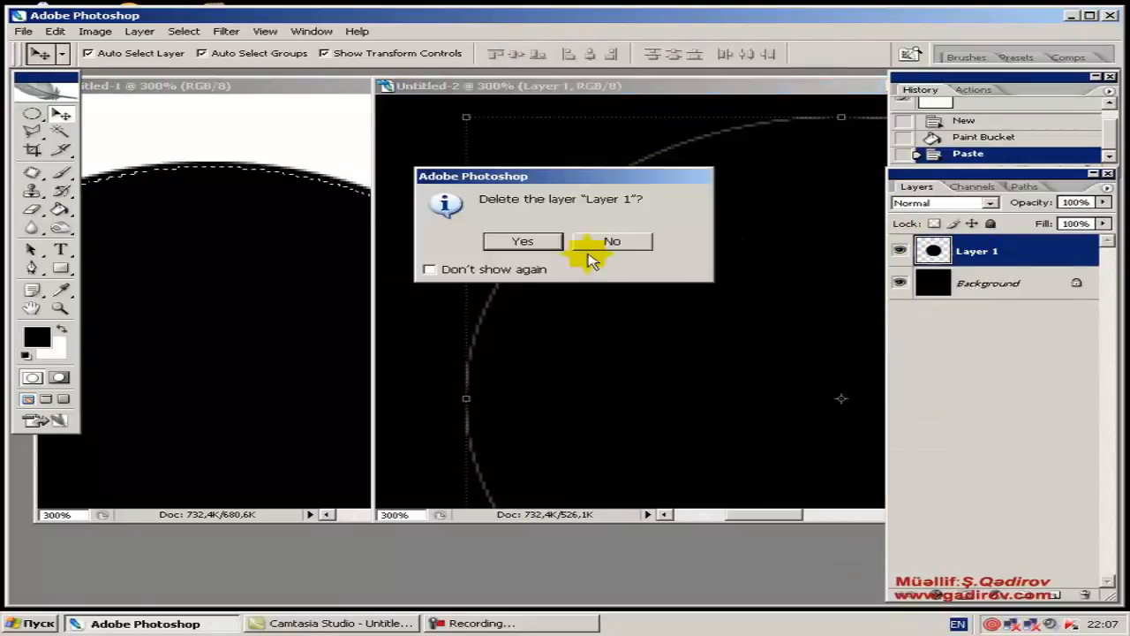
click(522, 241)
- Copy the contracted circle selection from Untitled-1 and paste it into Untitled-2, keeping the Untitled-2 window in front
drag(647, 88, 732, 88)
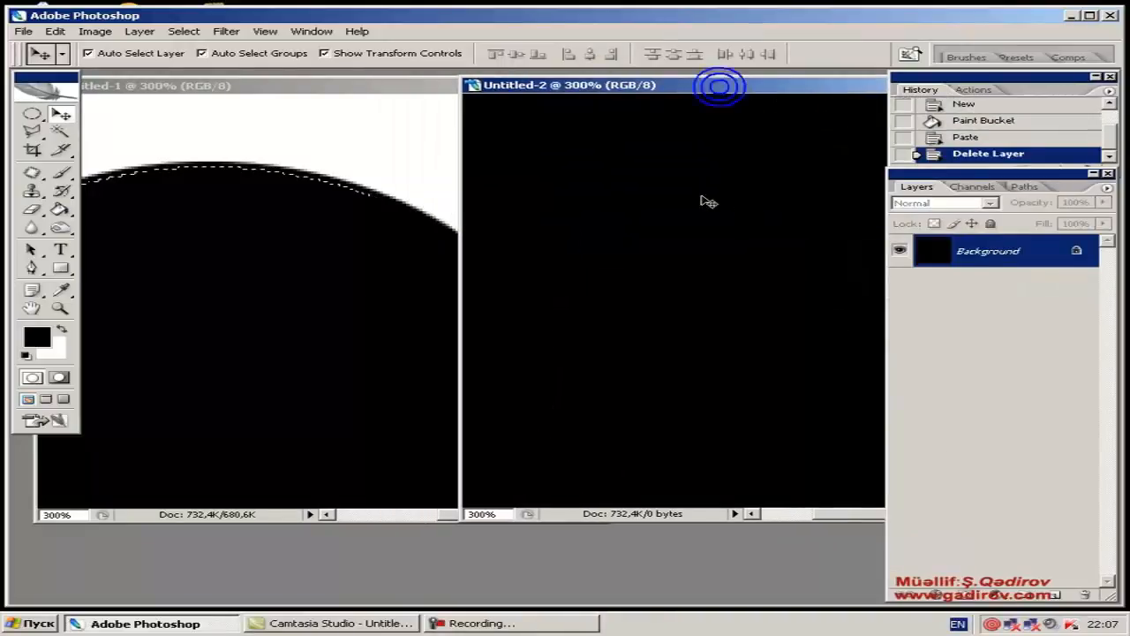
click(269, 86)
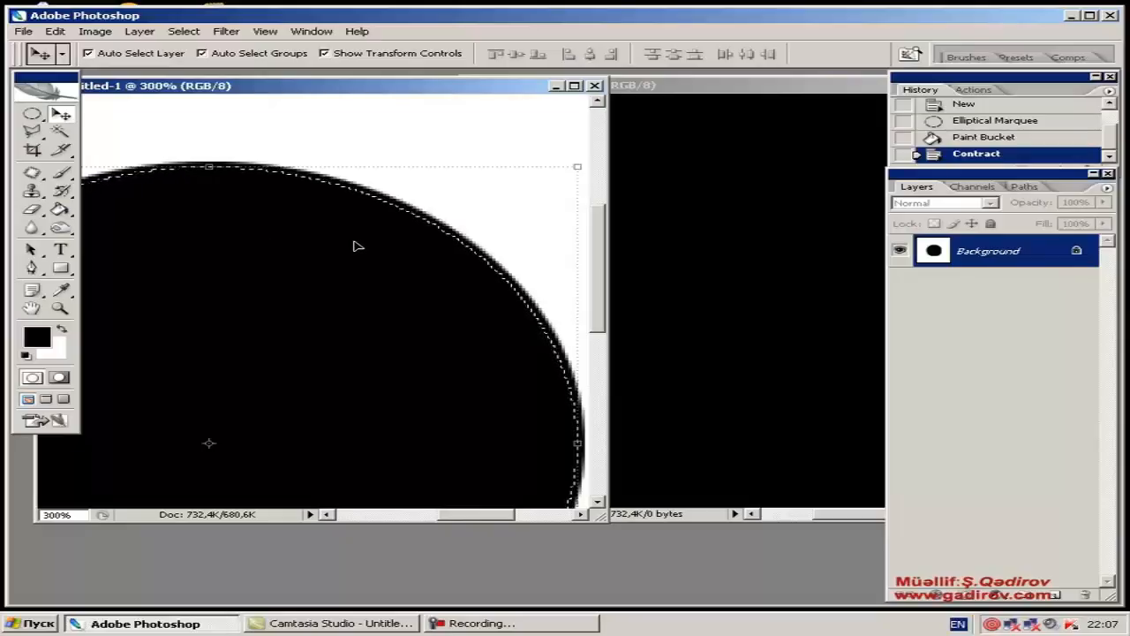
drag(733, 89, 640, 89)
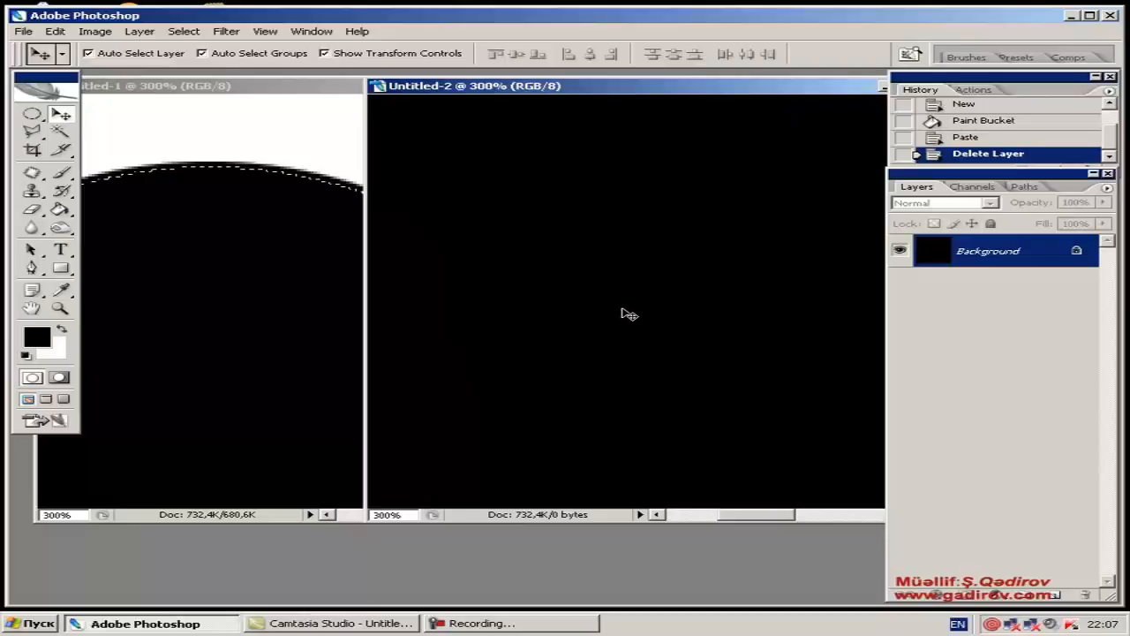
key(ctrl+v)
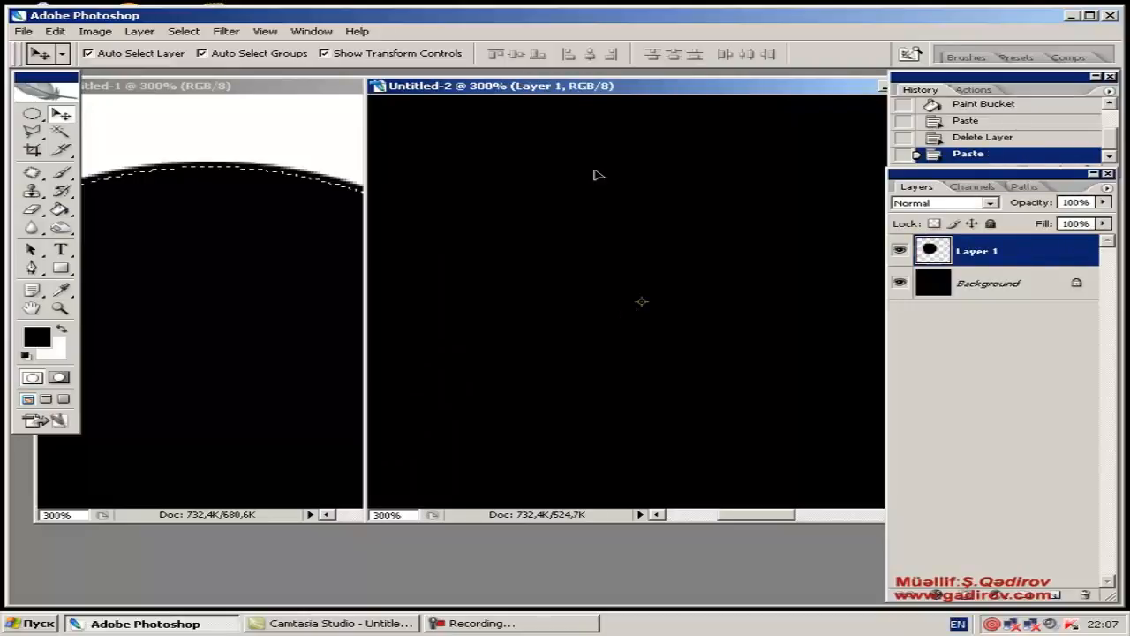
drag(585, 92, 415, 99)
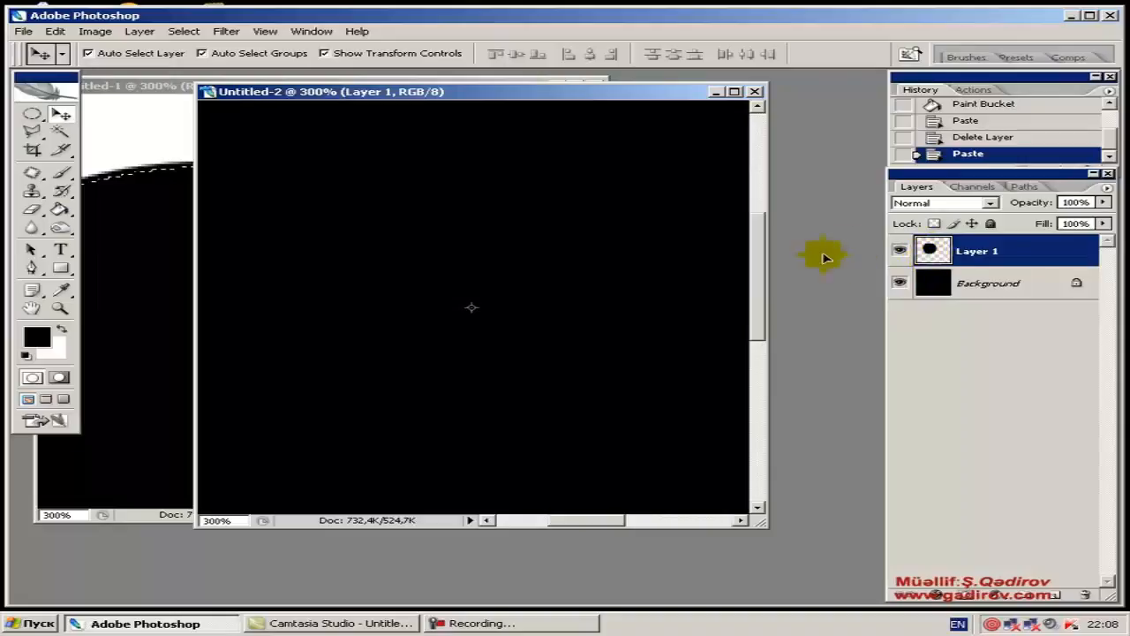
- Hide the Background layer of Untitled-2 and move the pasted circle on Layer 1 to about the middle of the canvas
click(975, 256)
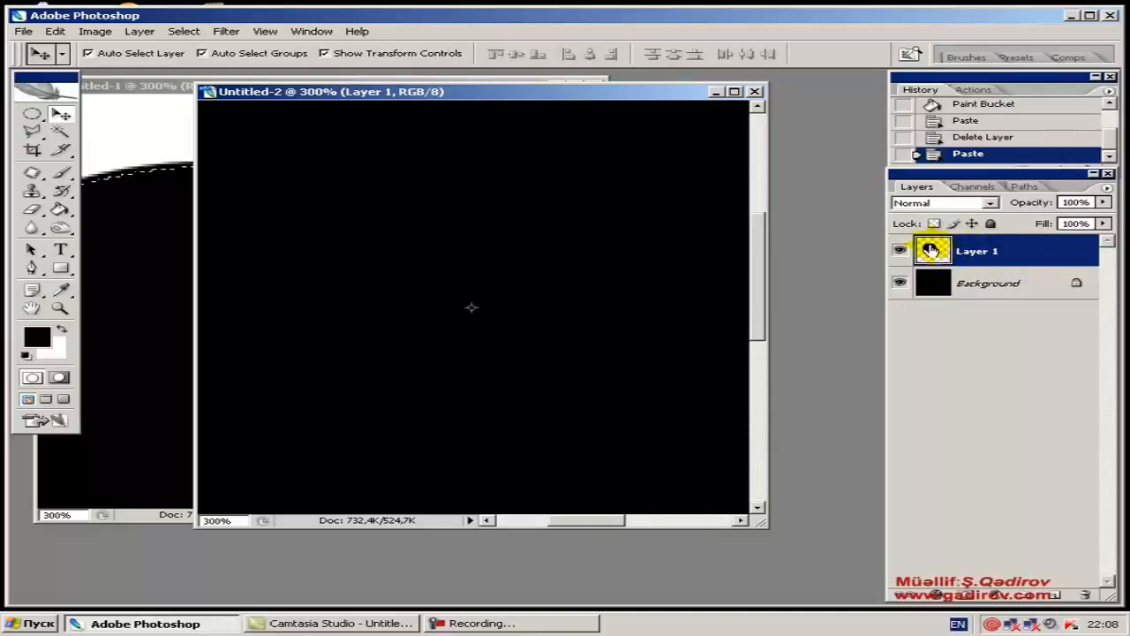
click(899, 283)
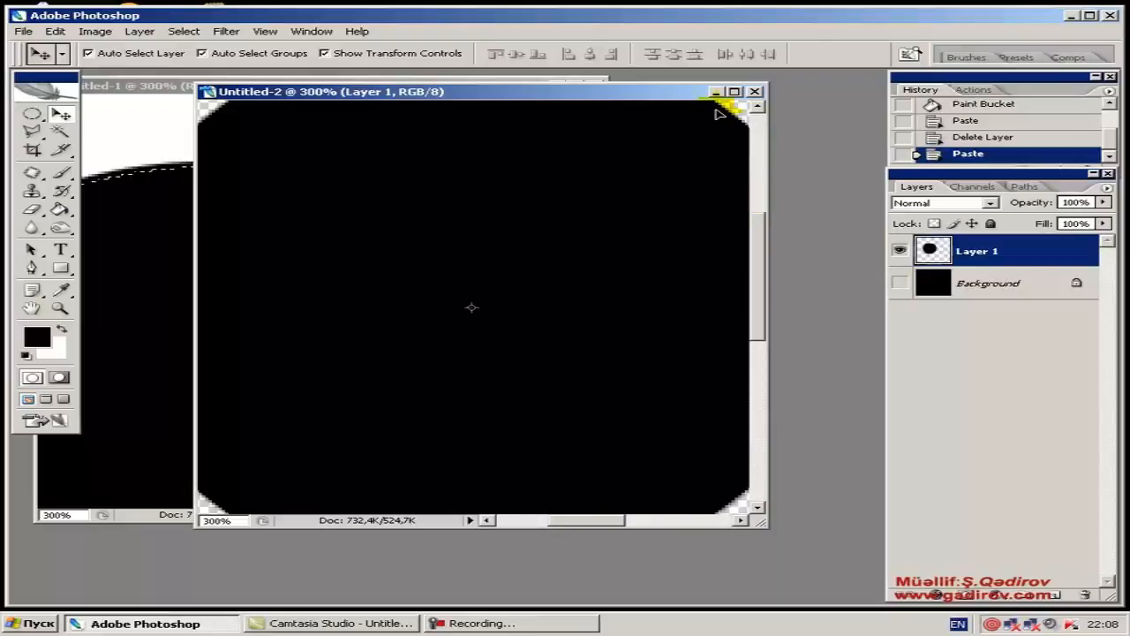
key(ctrl+minus)
key(ctrl+minus)
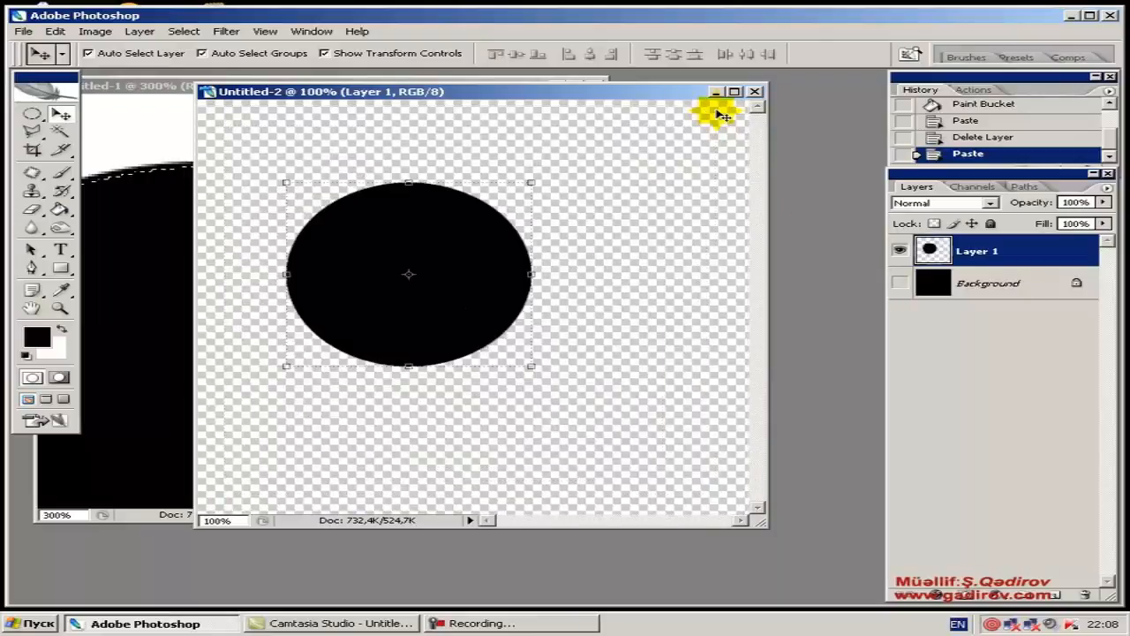
drag(459, 233, 542, 247)
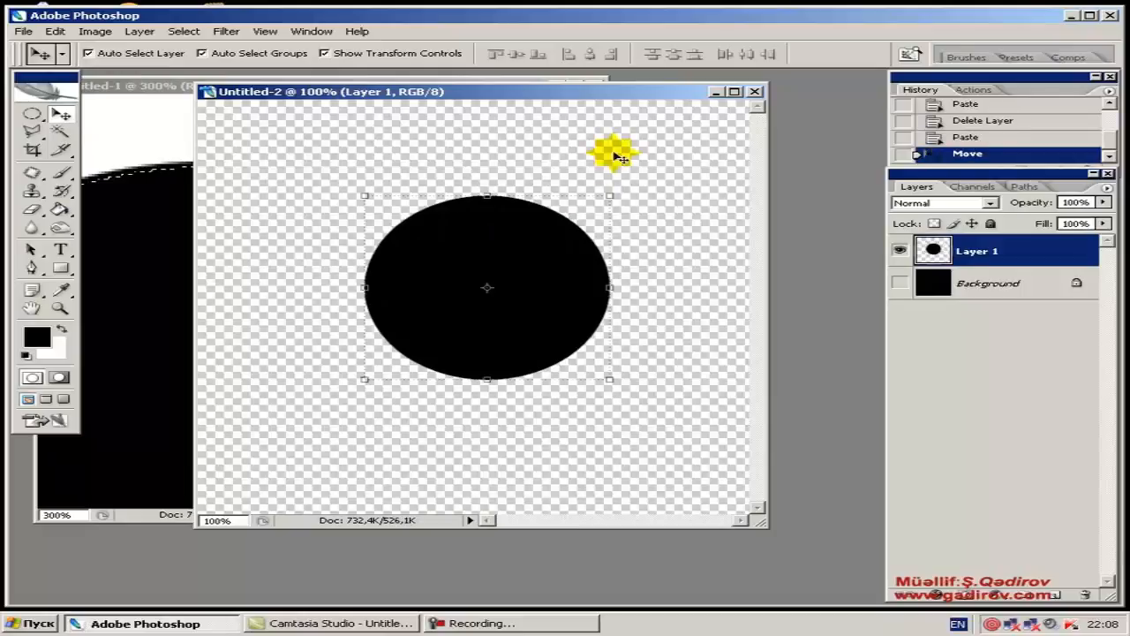
drag(651, 91, 678, 88)
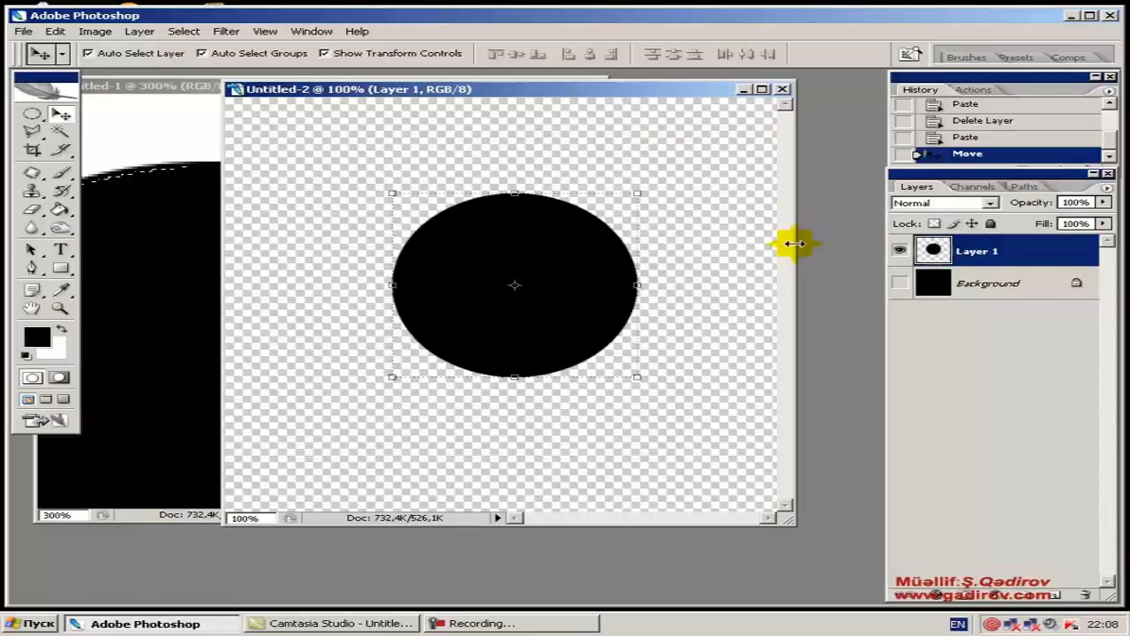
click(587, 93)
drag(569, 98, 569, 99)
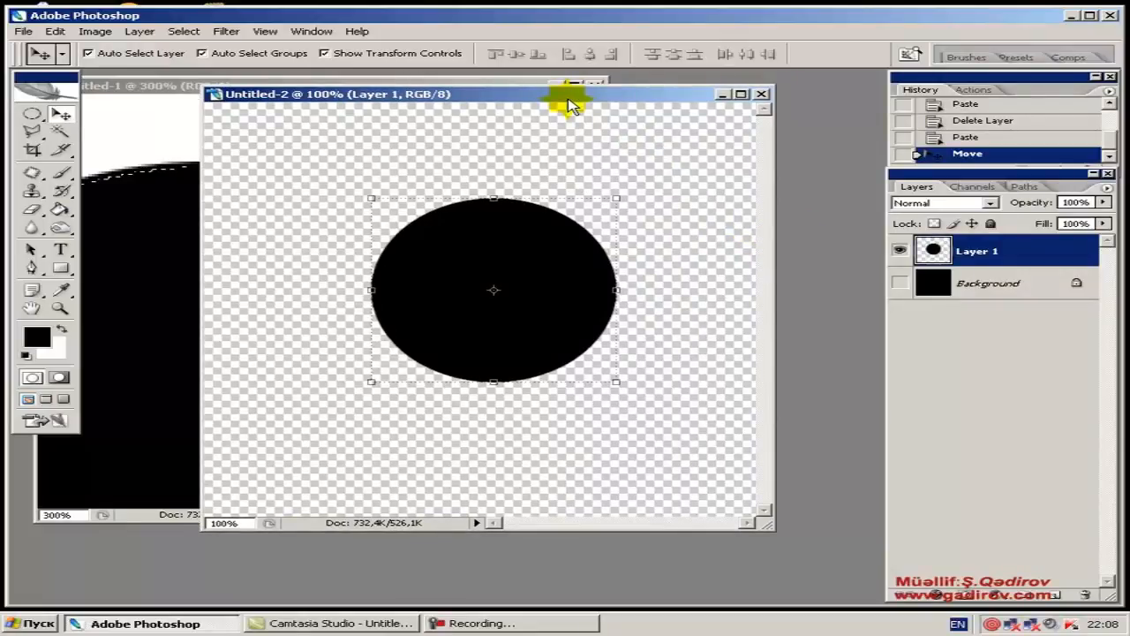